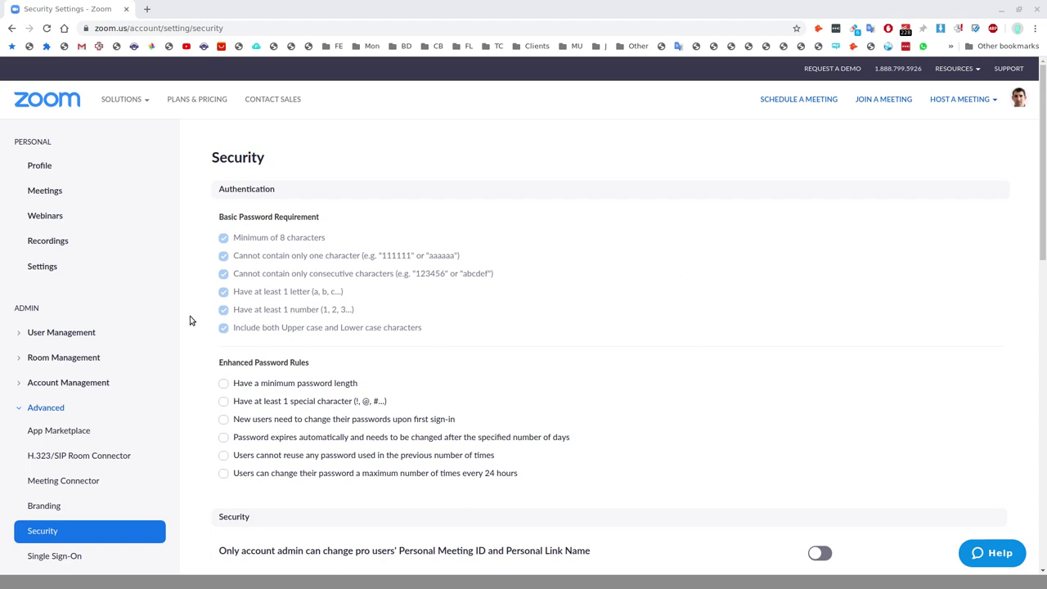
pyautogui.scroll(-1, 147, 318)
pyautogui.scroll(1, 147, 318)
pyautogui.scroll(-3, 540, 341)
pyautogui.scroll(-2, 536, 307)
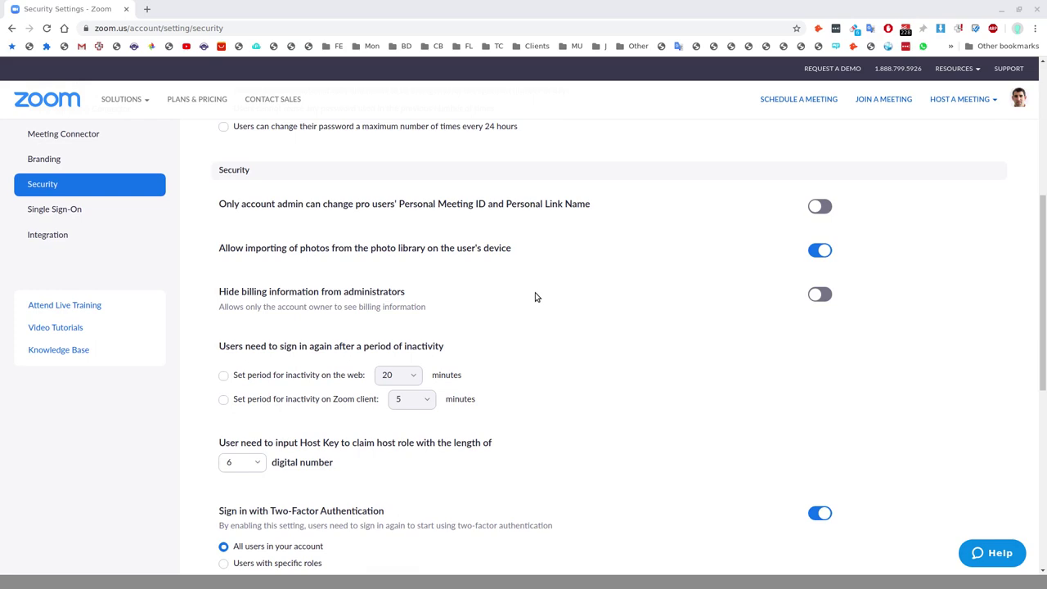
pyautogui.scroll(-1, 535, 297)
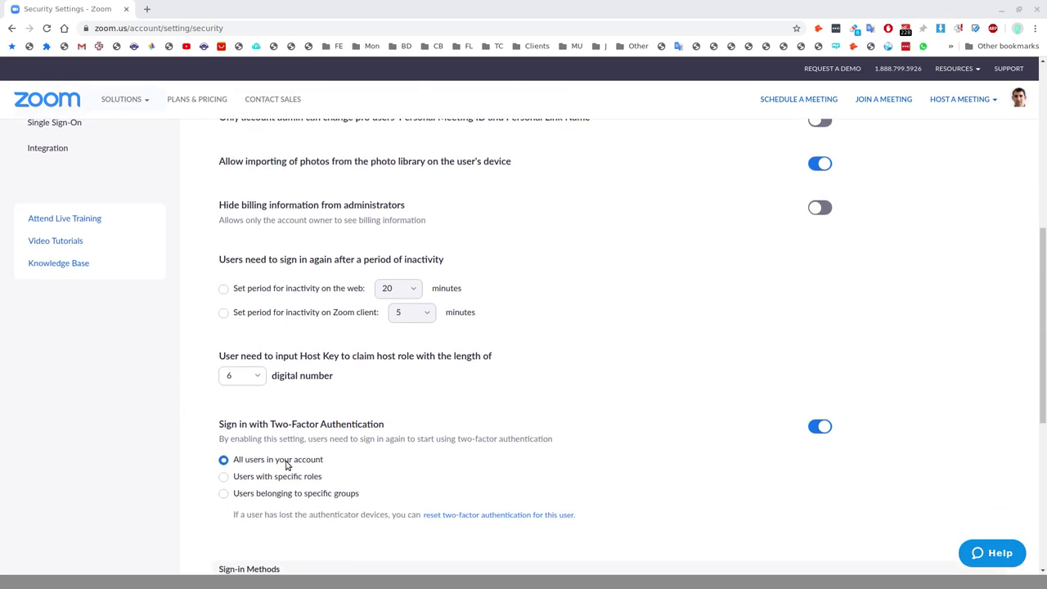
pyautogui.scroll(5, 275, 268)
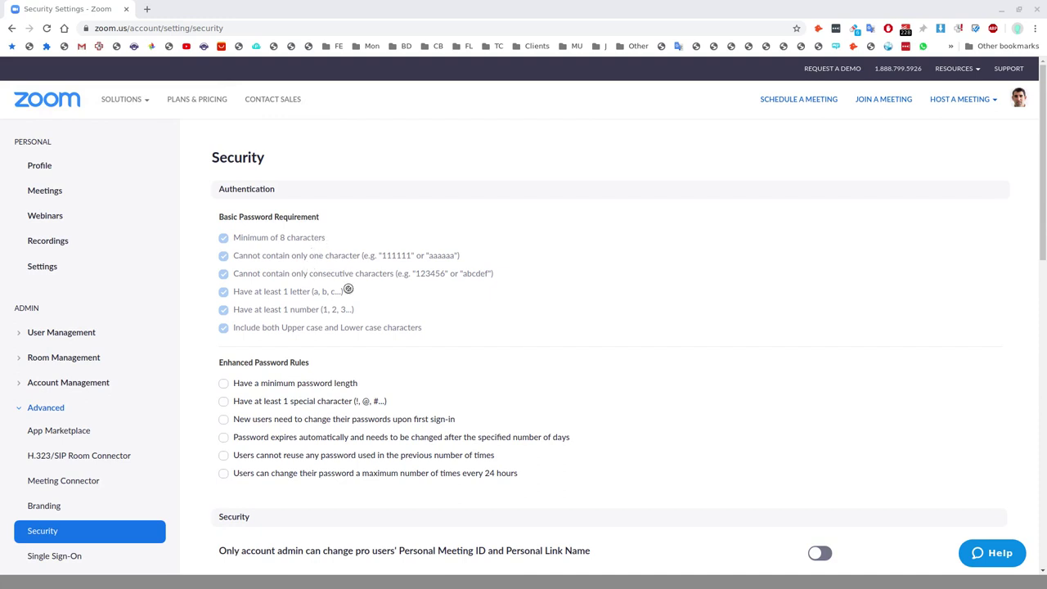
pyautogui.scroll(-2, 444, 324)
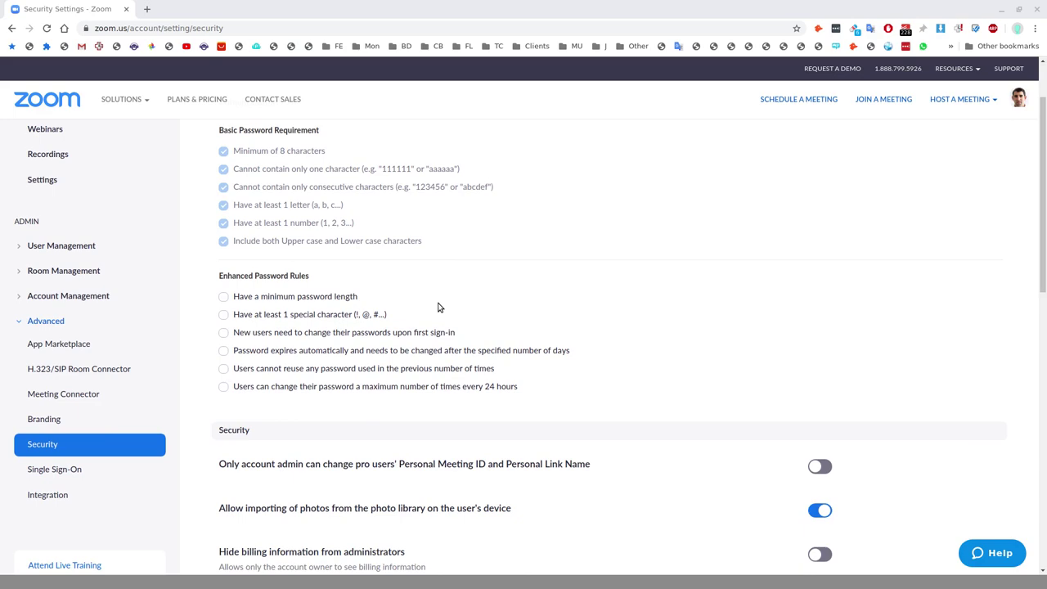
pyautogui.scroll(-5, 454, 319)
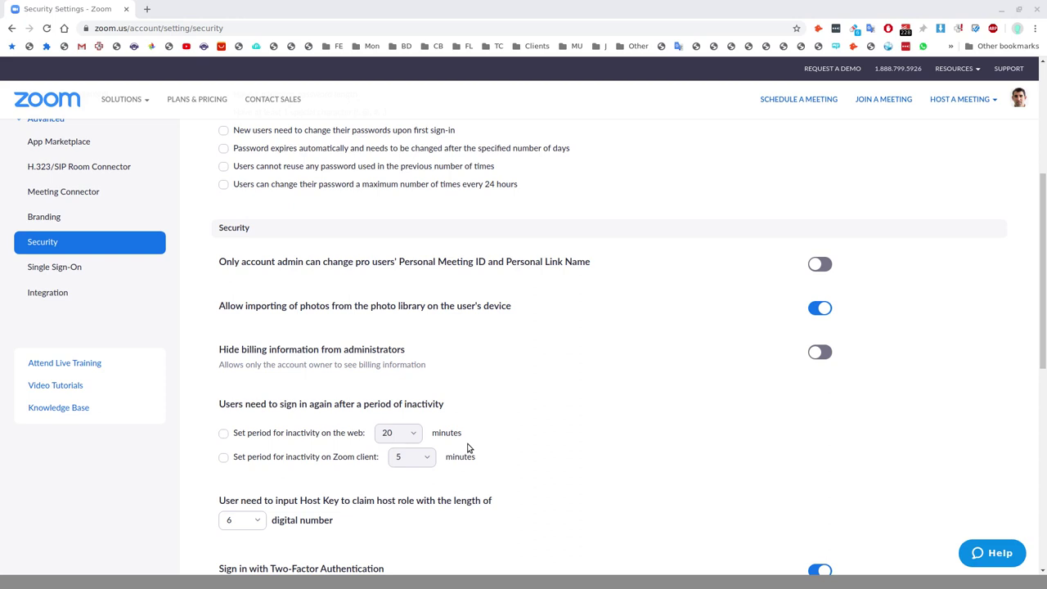
pyautogui.scroll(-2, 603, 318)
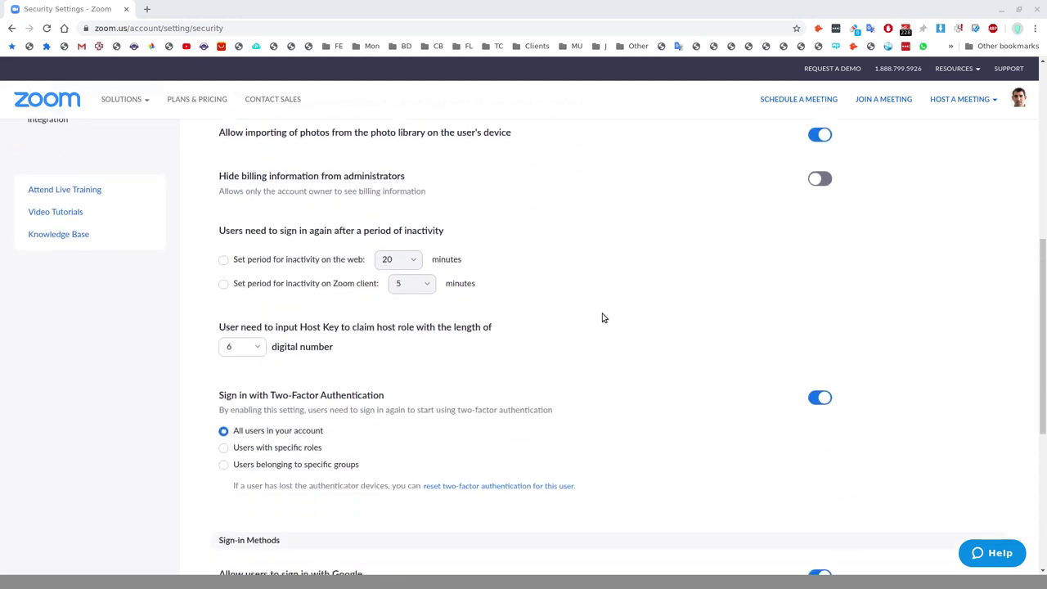
pyautogui.scroll(-1, 600, 313)
pyautogui.scroll(1, 594, 292)
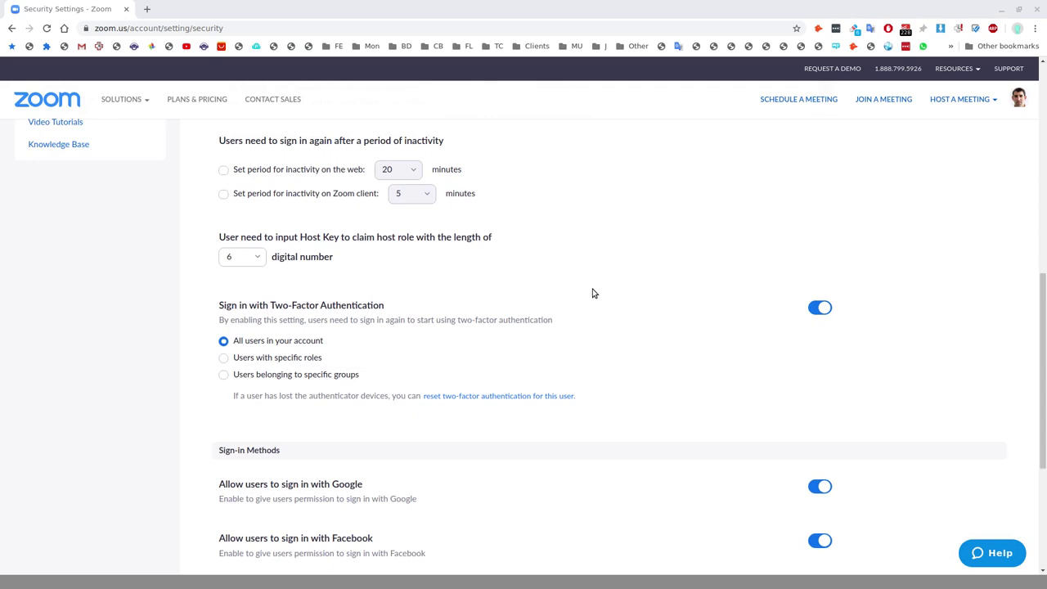
pyautogui.scroll(5, 594, 292)
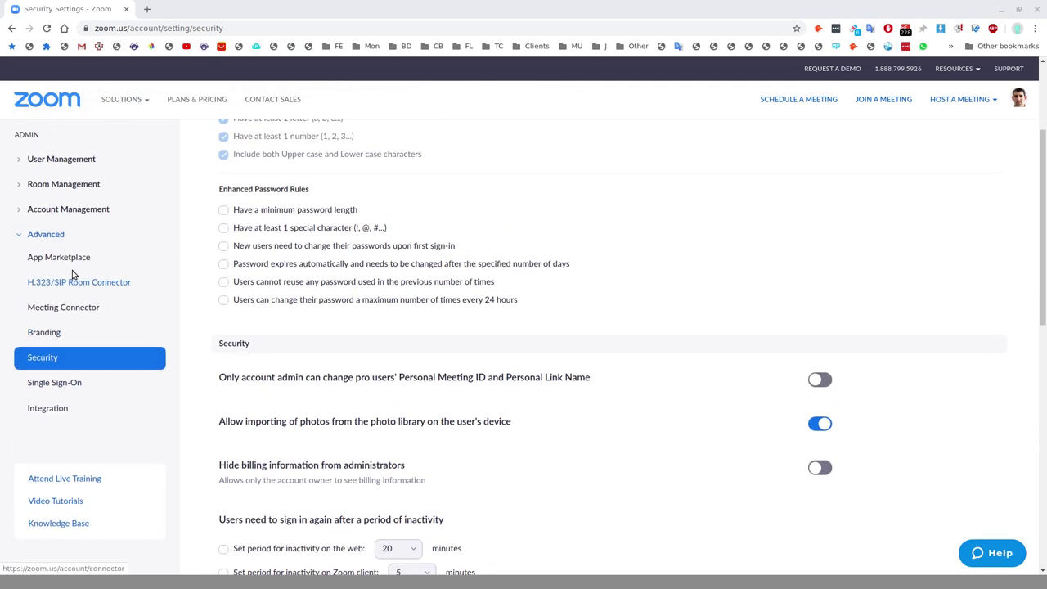
pyautogui.scroll(2, 98, 278)
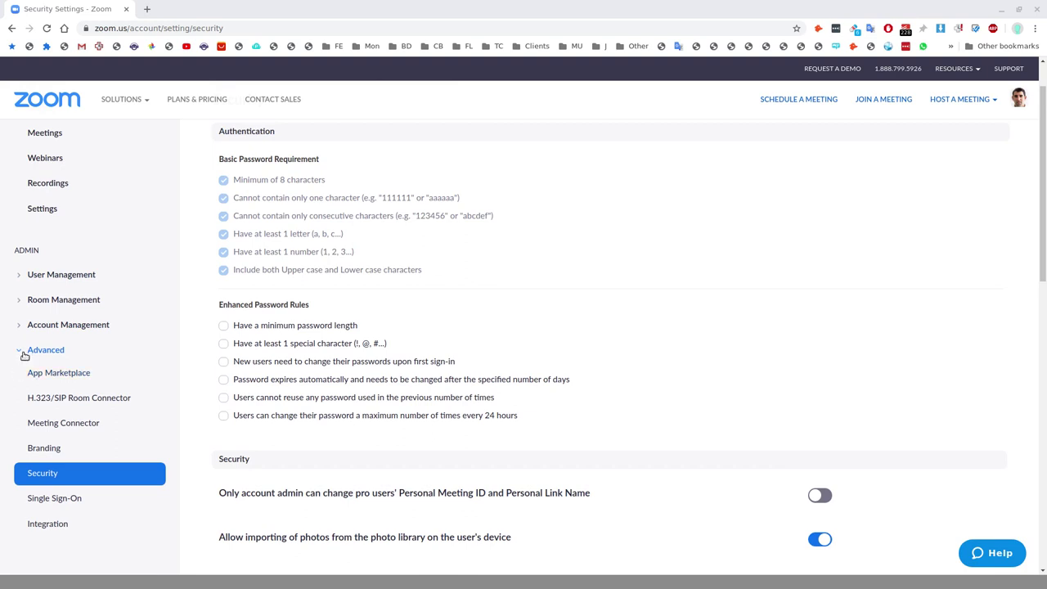
pyautogui.scroll(1, 49, 327)
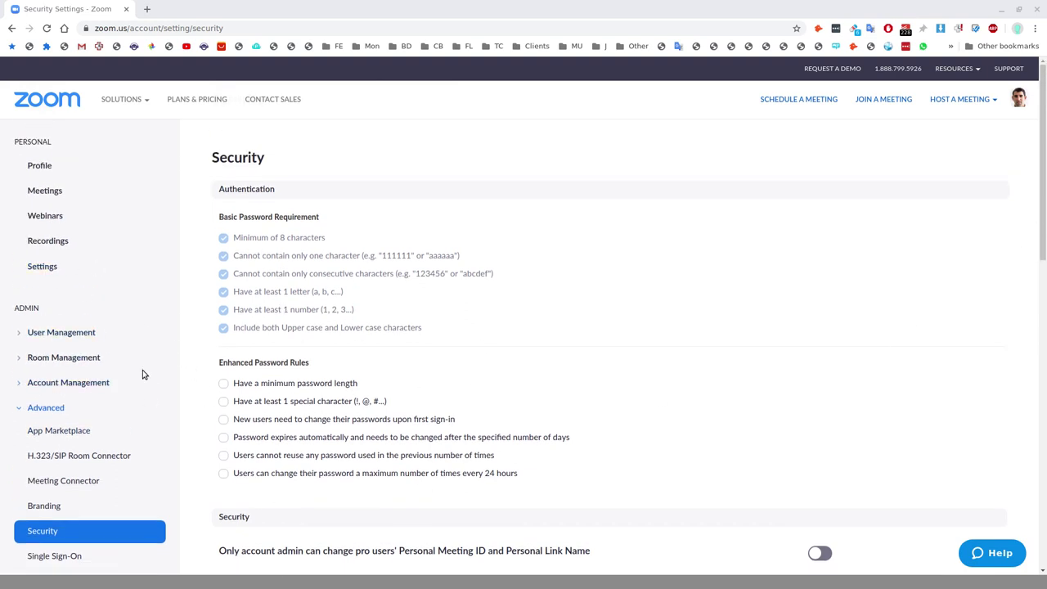
pyautogui.scroll(-1, 142, 373)
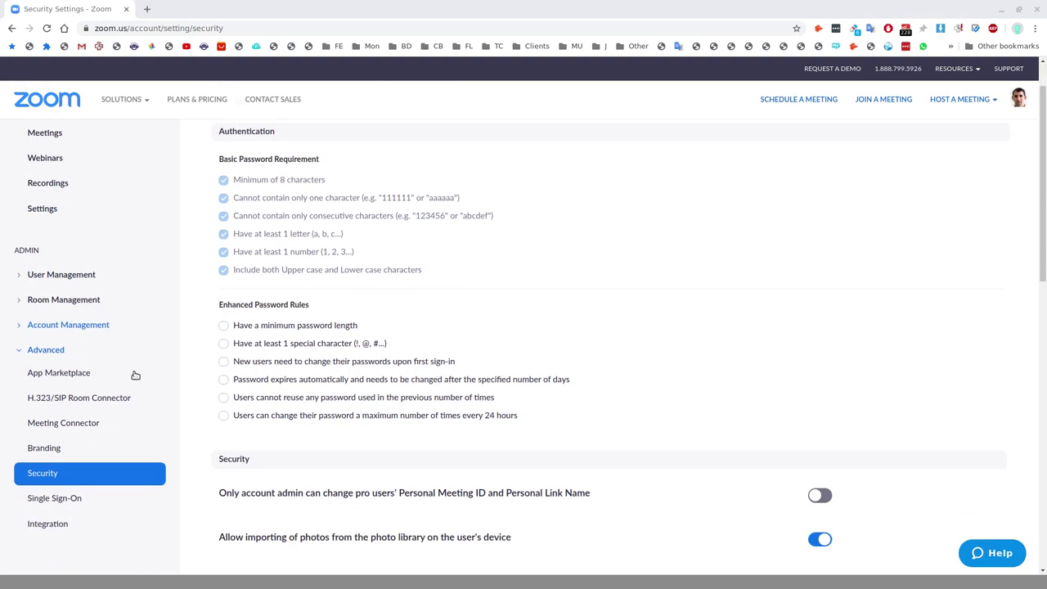
pyautogui.scroll(-2, 136, 371)
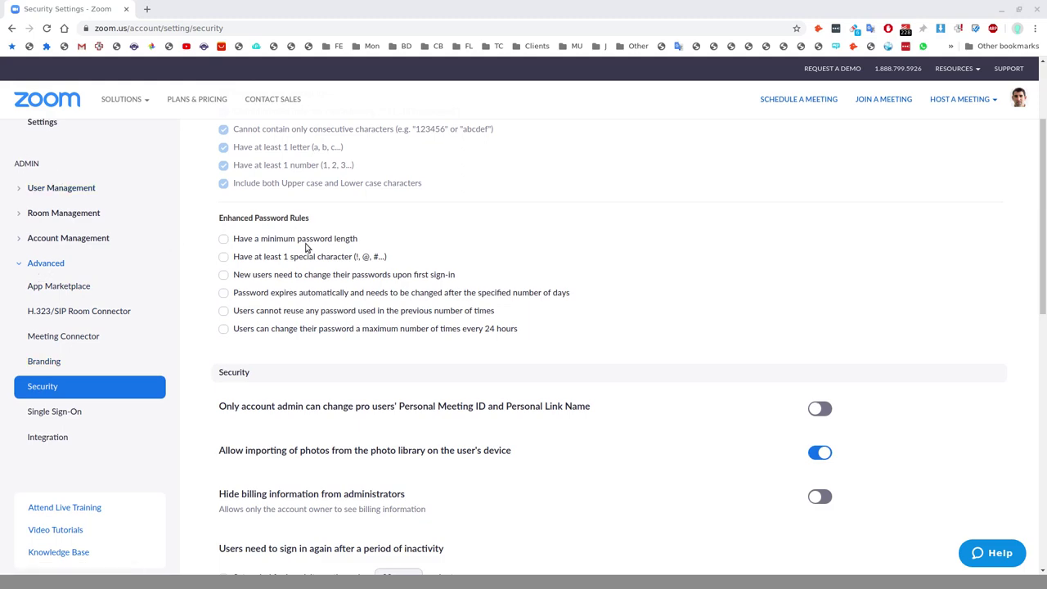
pyautogui.scroll(-2, 318, 238)
pyautogui.scroll(-3, 319, 233)
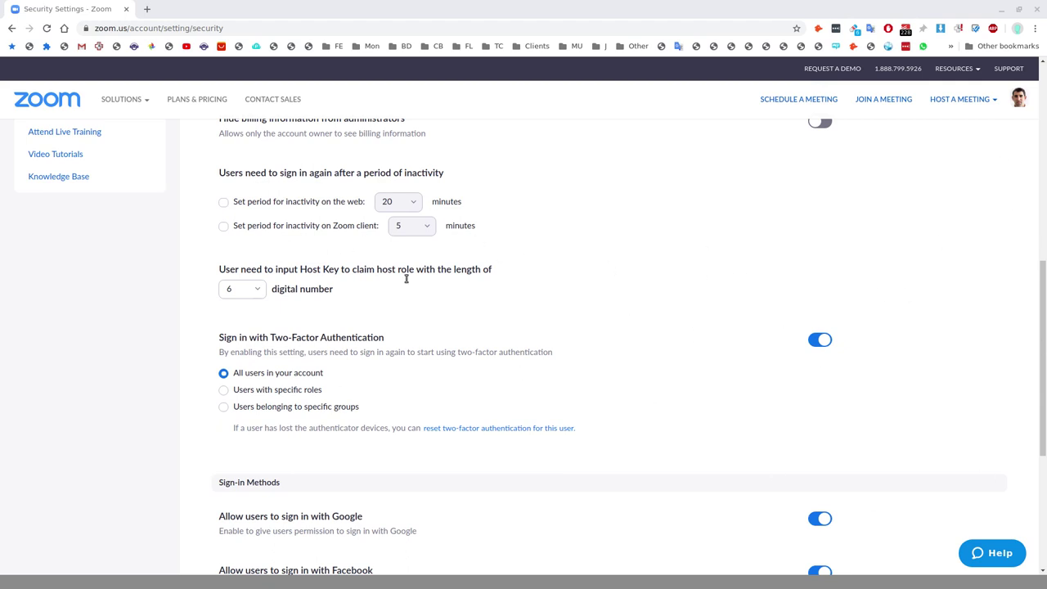
# Step: Sign out of the Zoom web portal and return to its sign-in page
pyautogui.moveTo(1019, 100)
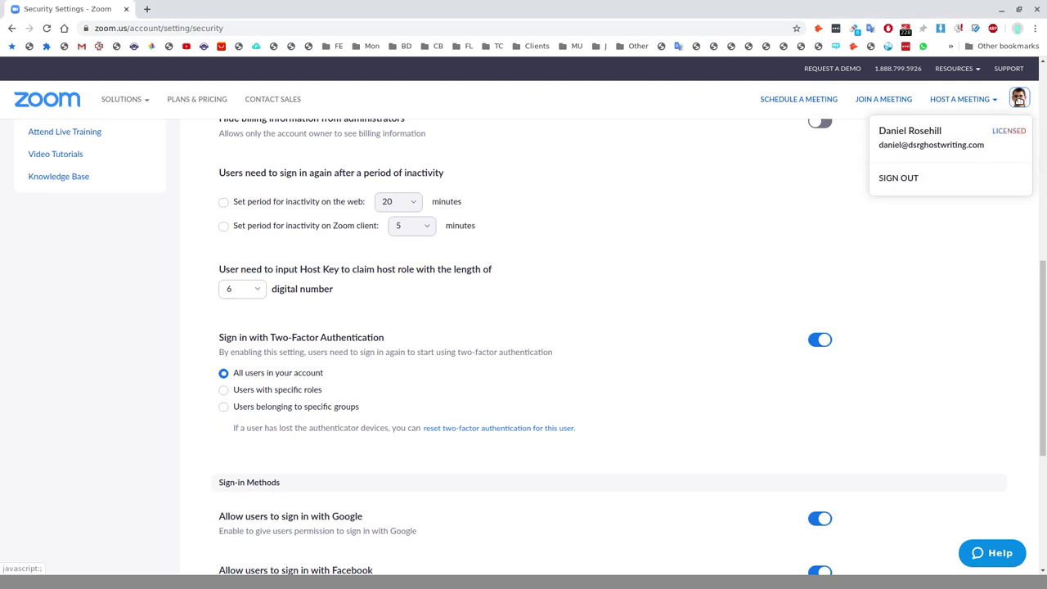
pyautogui.click(897, 178)
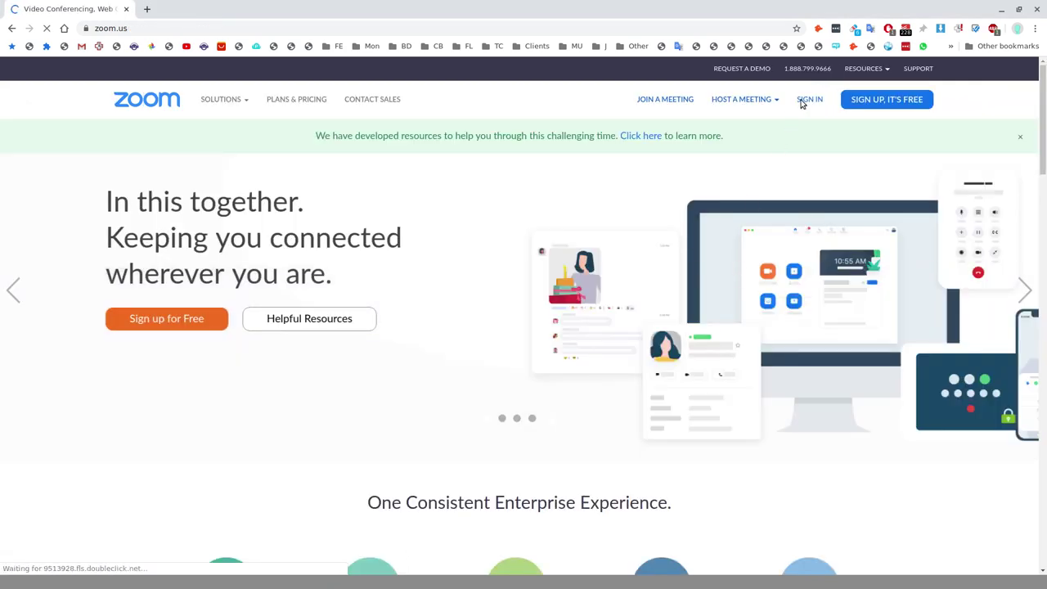
pyautogui.click(808, 100)
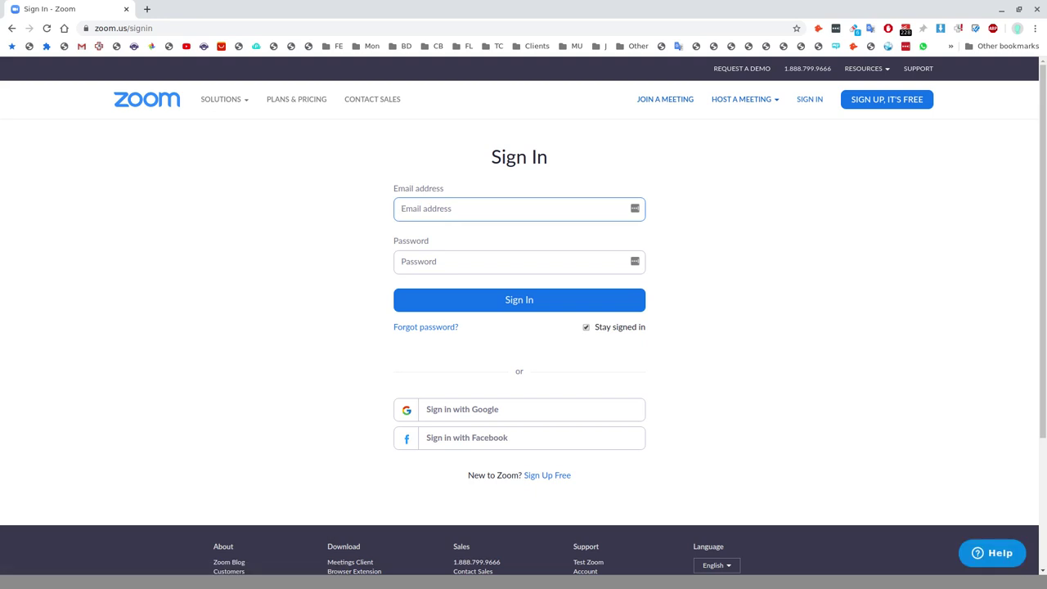
# Step: Sign in with the account e-mail and pasted password, reaching the two-factor code prompt
pyautogui.click(519, 260)
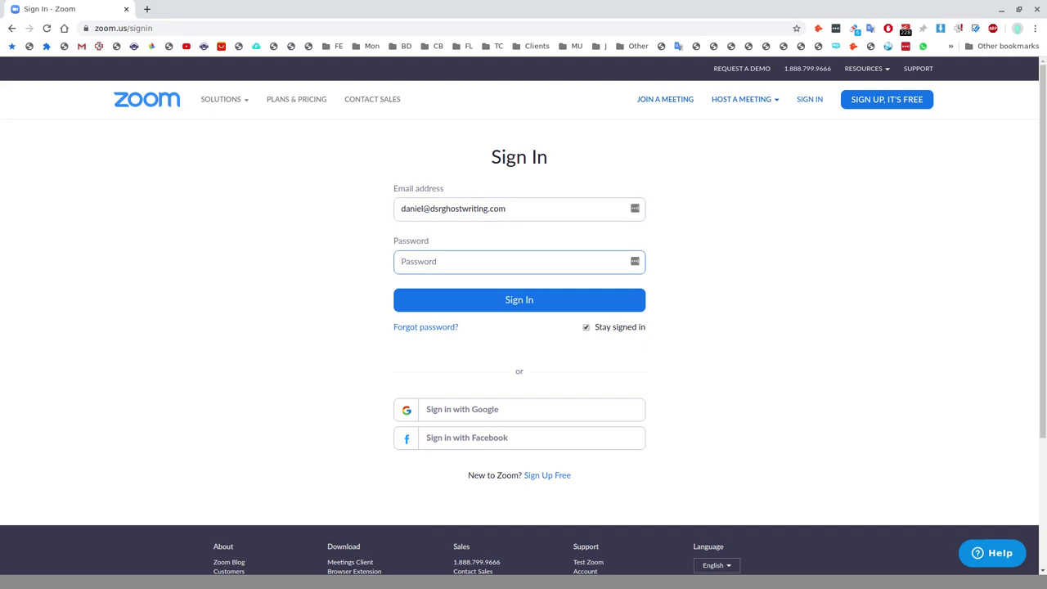
pyautogui.hotkey('ctrl', 'v')
pyautogui.press('Return')
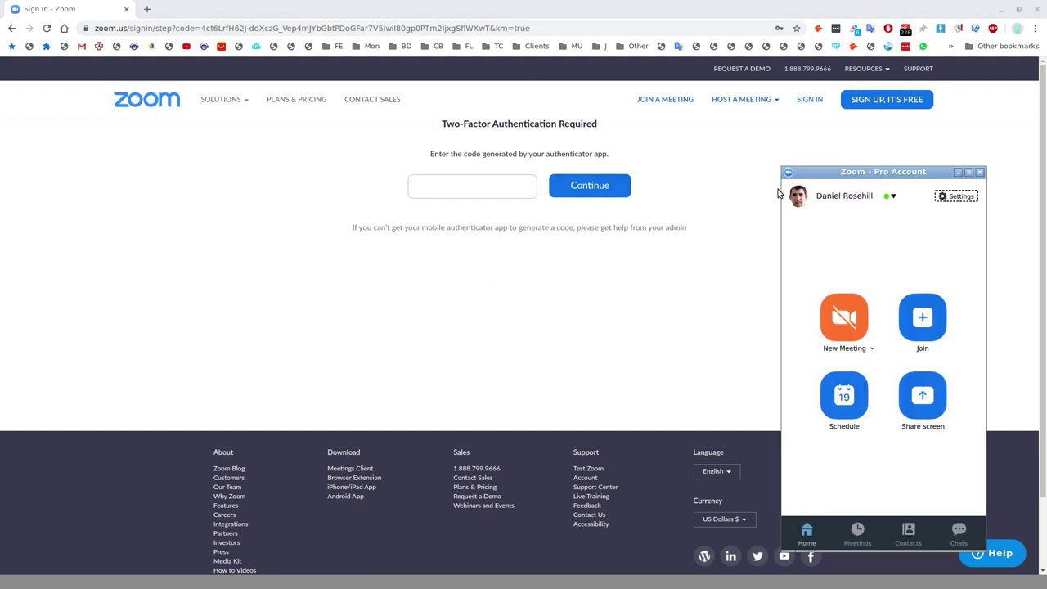
# Step: Move the desktop client window left, set status to Away, then log out of the client
pyautogui.moveTo(855, 174); pyautogui.dragTo(222, 130)
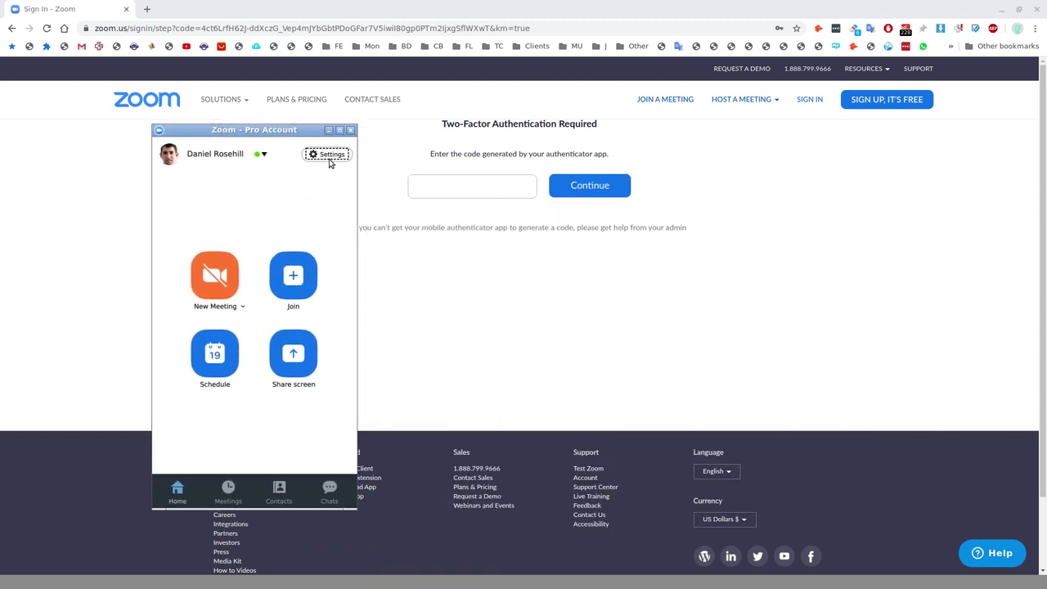
pyautogui.click(260, 154)
pyautogui.click(282, 197)
pyautogui.click(317, 161)
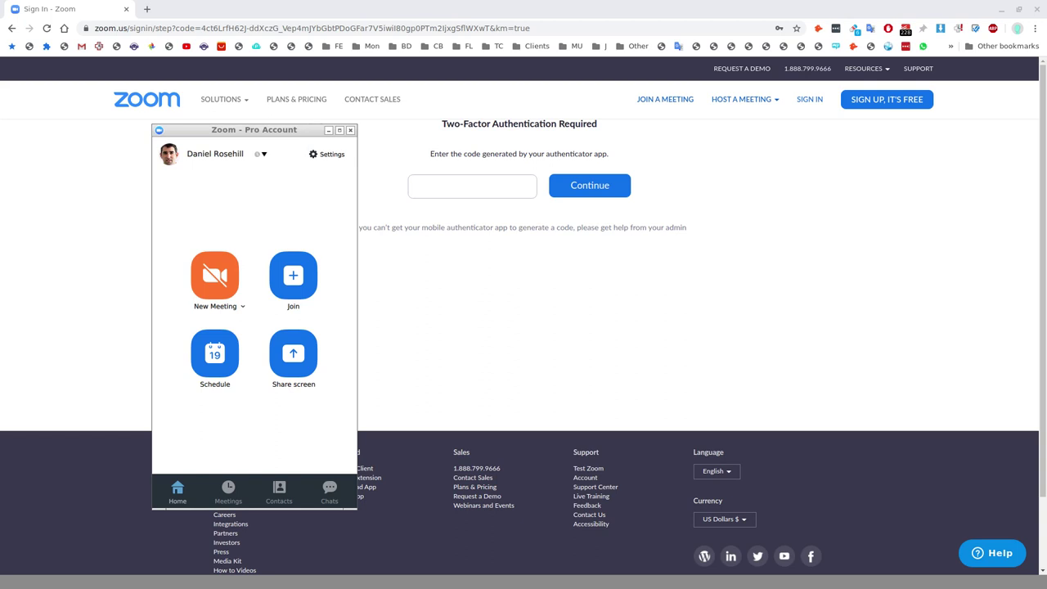
pyautogui.click(261, 155)
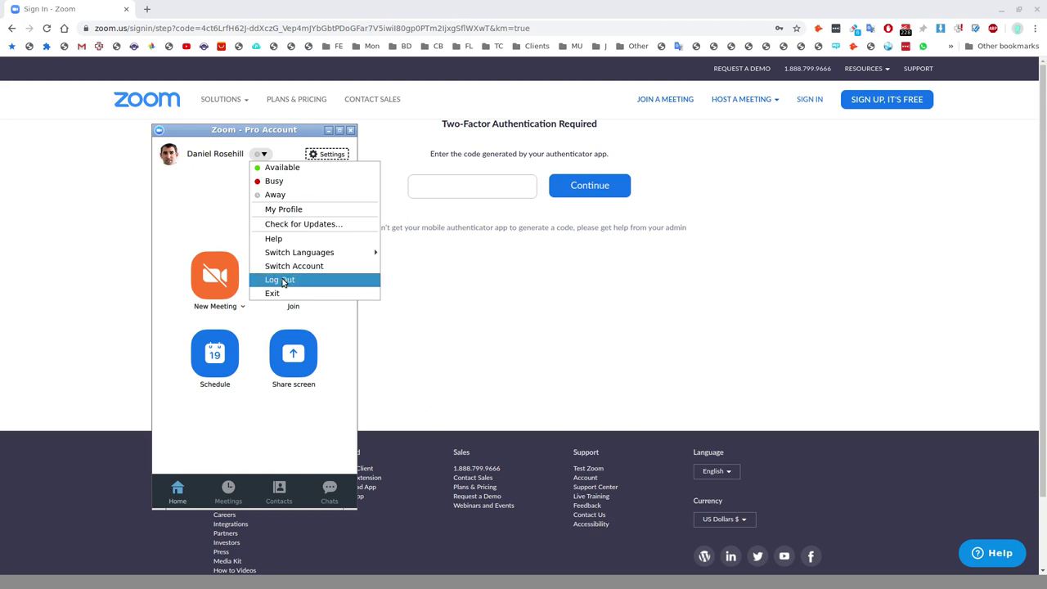
pyautogui.click(291, 281)
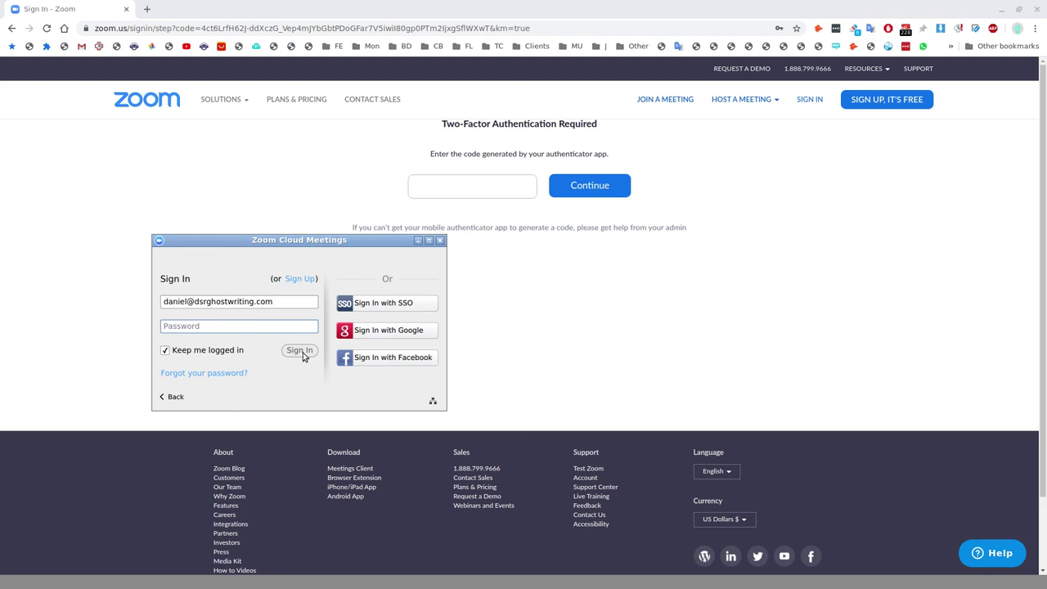
# Step: Enter the account password in the desktop client's sign-in form and submit it
pyautogui.write('●●●●●●●●●●●●')
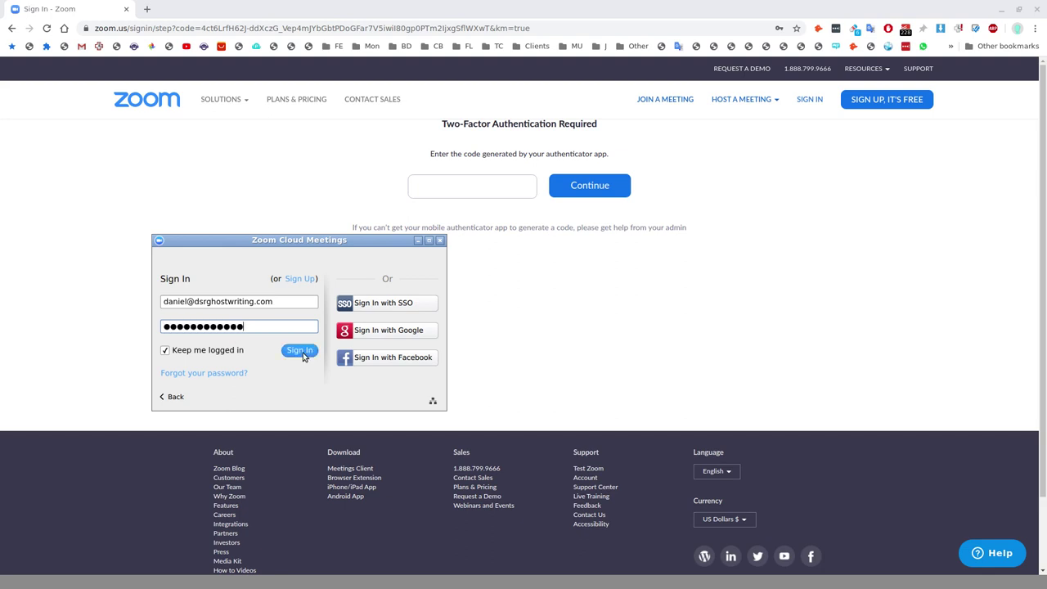
pyautogui.click(301, 351)
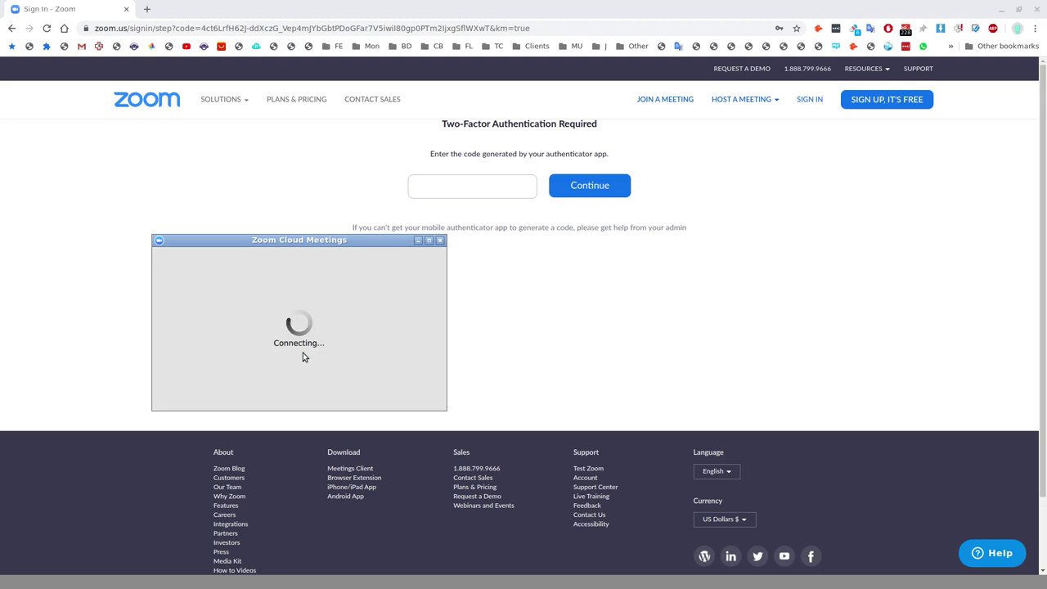